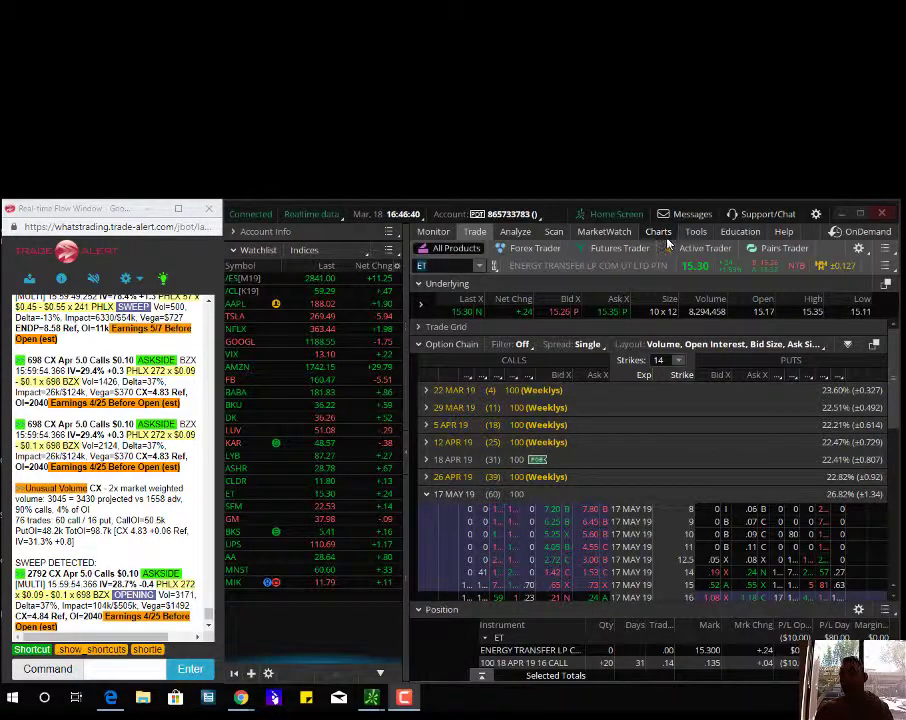
Look over the home screen summary and the account's Activity and Positions page
left_click(615, 214)
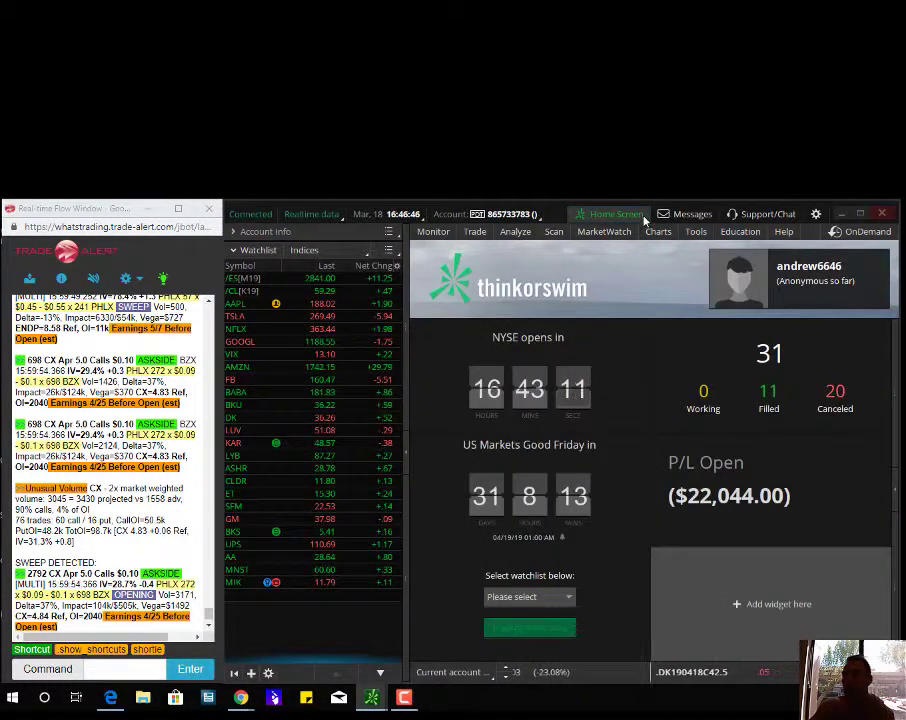
mouse_move(444, 236)
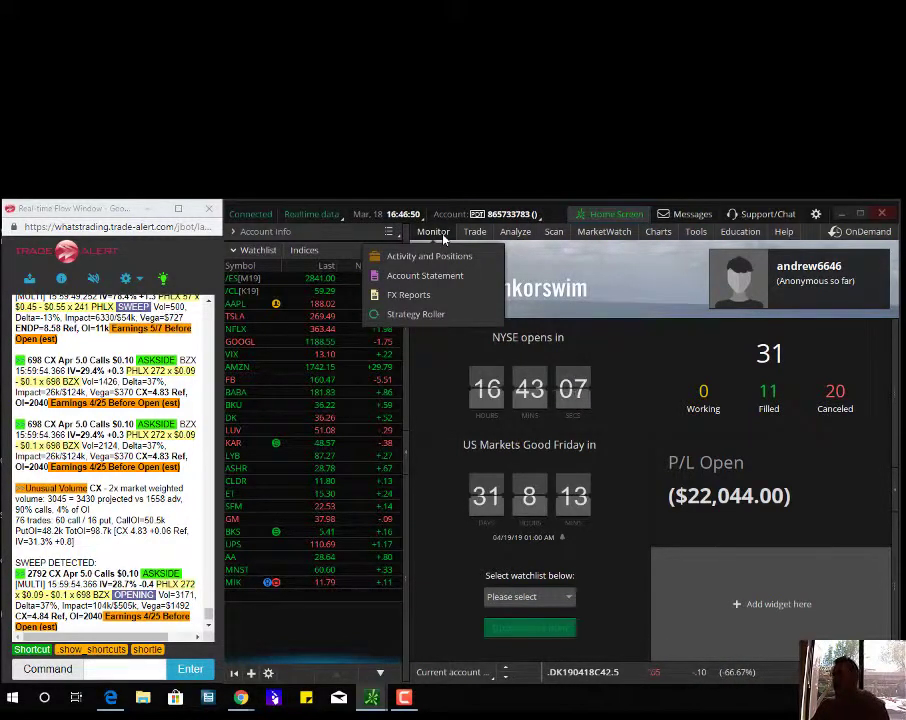
left_click(447, 231)
left_click(460, 302)
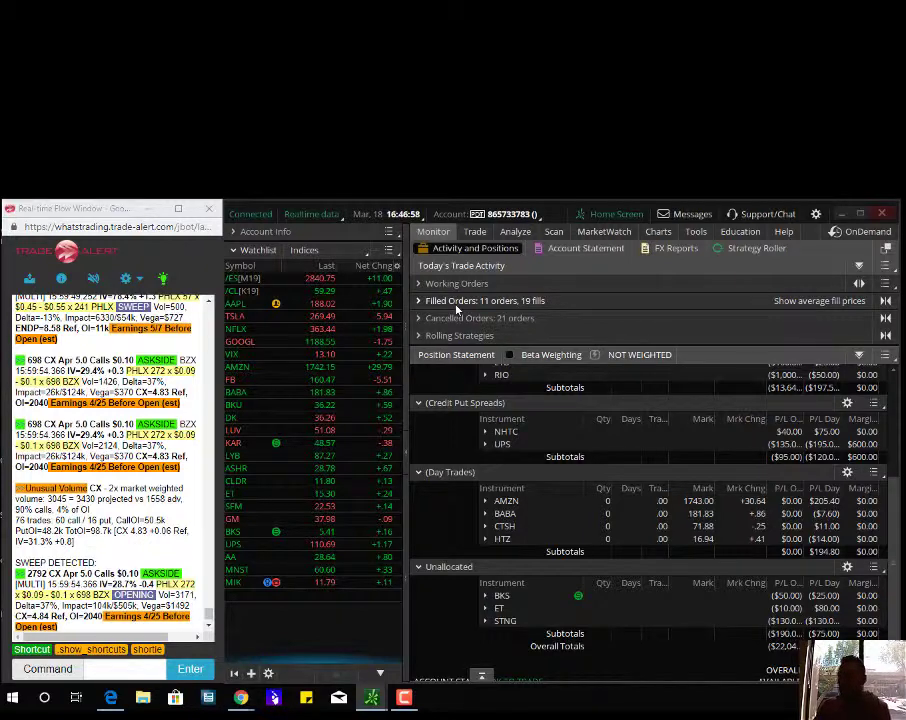
Load the price chart for the symbol AMZN
left_click(657, 232)
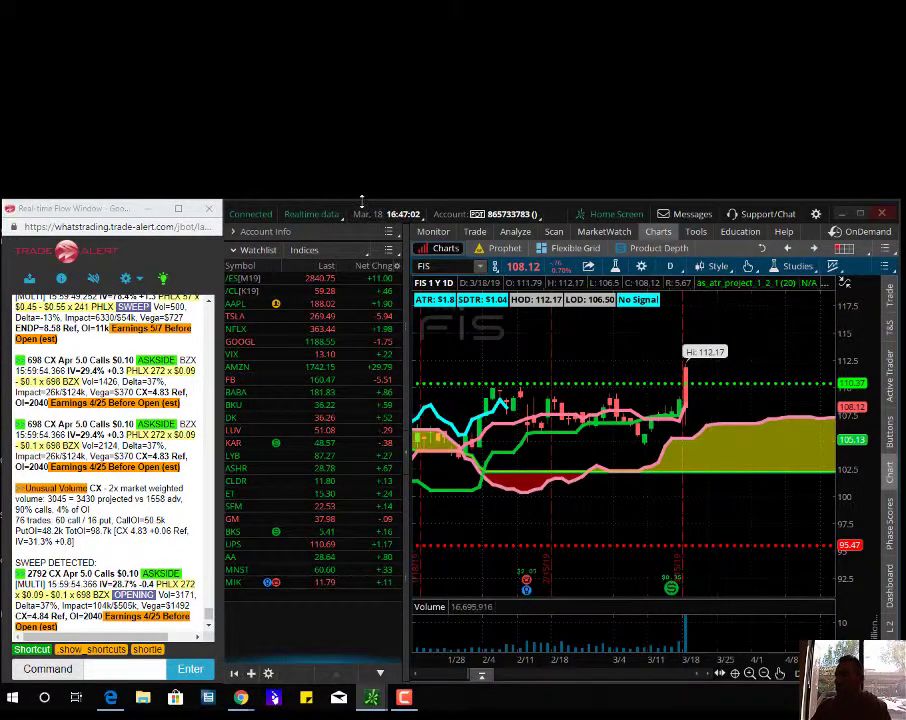
left_click(445, 266)
type("AMZN")
key("Return")
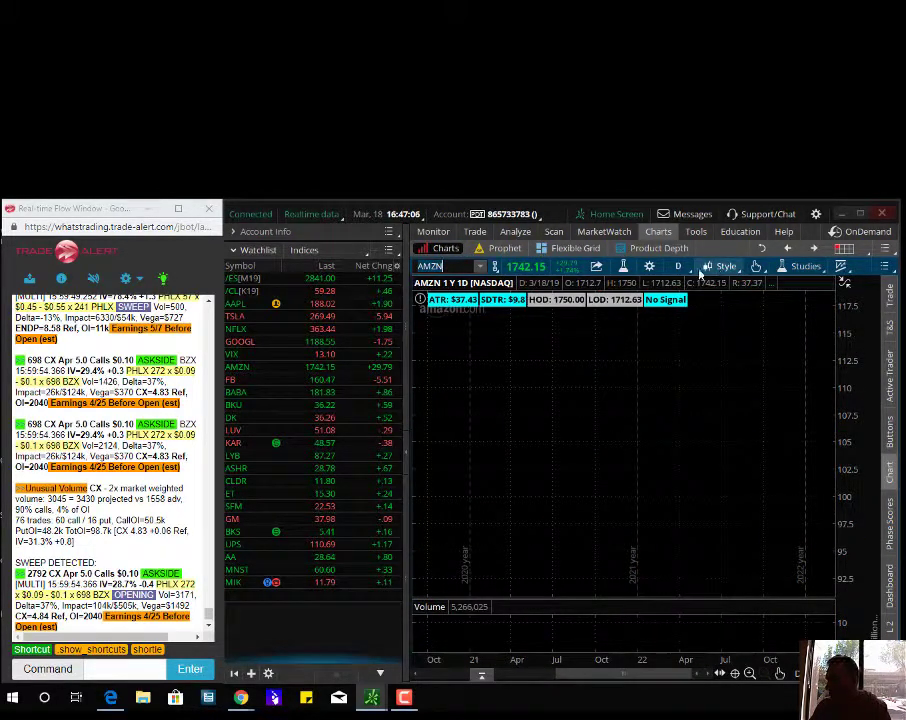
Set the AMZN chart to the 5 D : 5m time frame with automatic price axis scaling
left_click(679, 266)
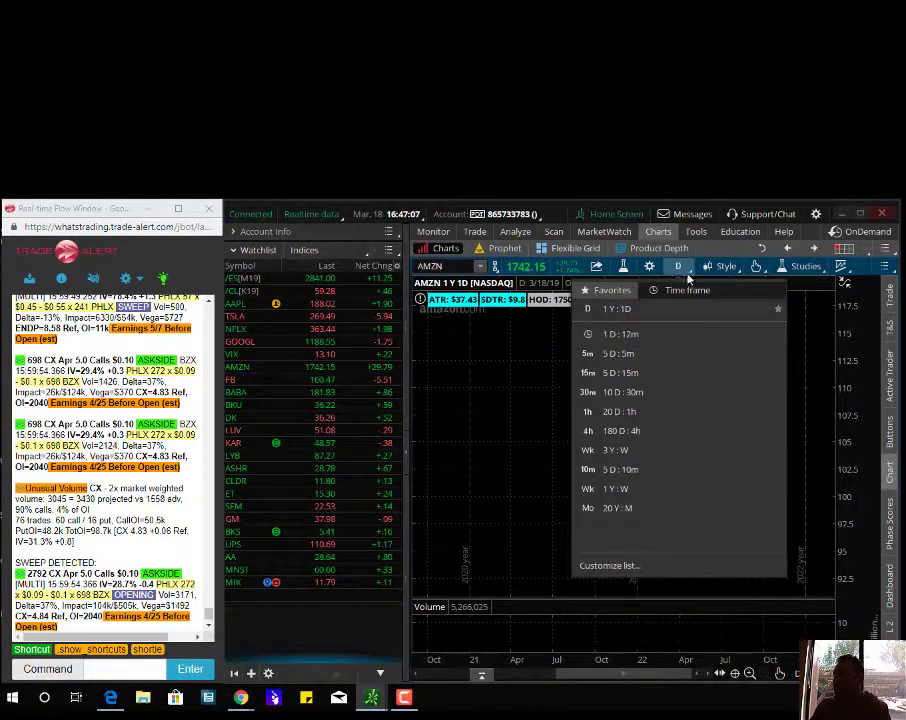
left_click(630, 360)
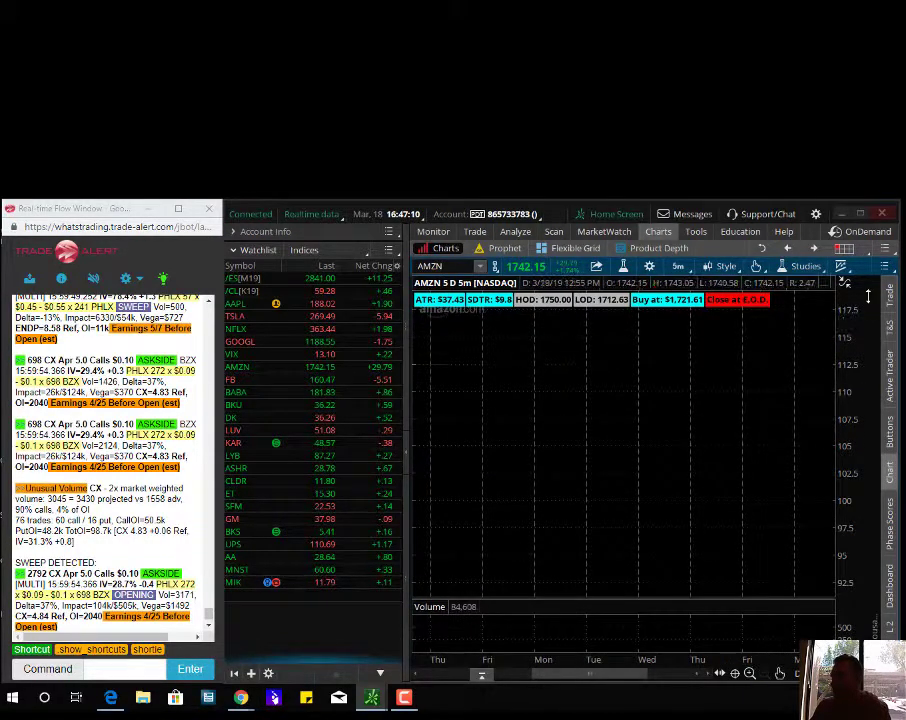
left_click(845, 284)
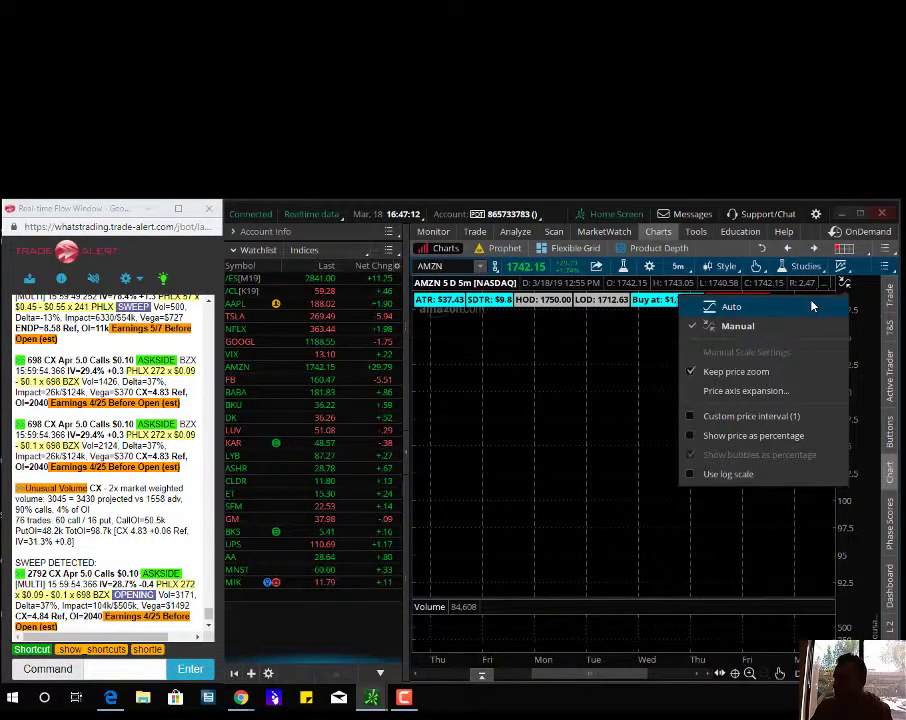
left_click(813, 307)
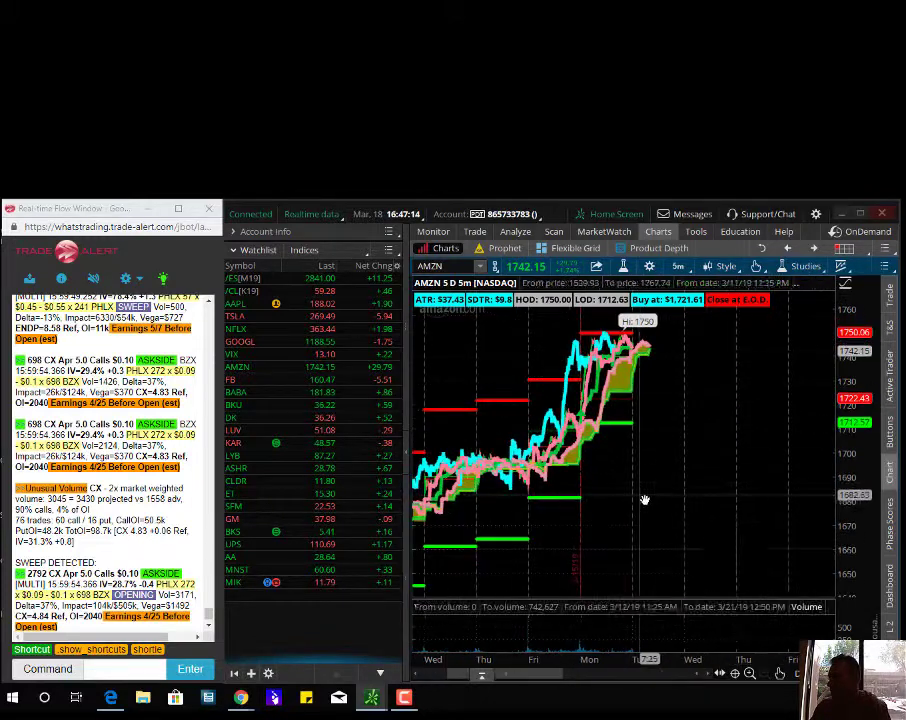
Examine Monday's price action from the market open on the 5-minute AMZN chart
left_click(749, 673)
left_click(749, 673)
left_click_drag(762, 507, 542, 511)
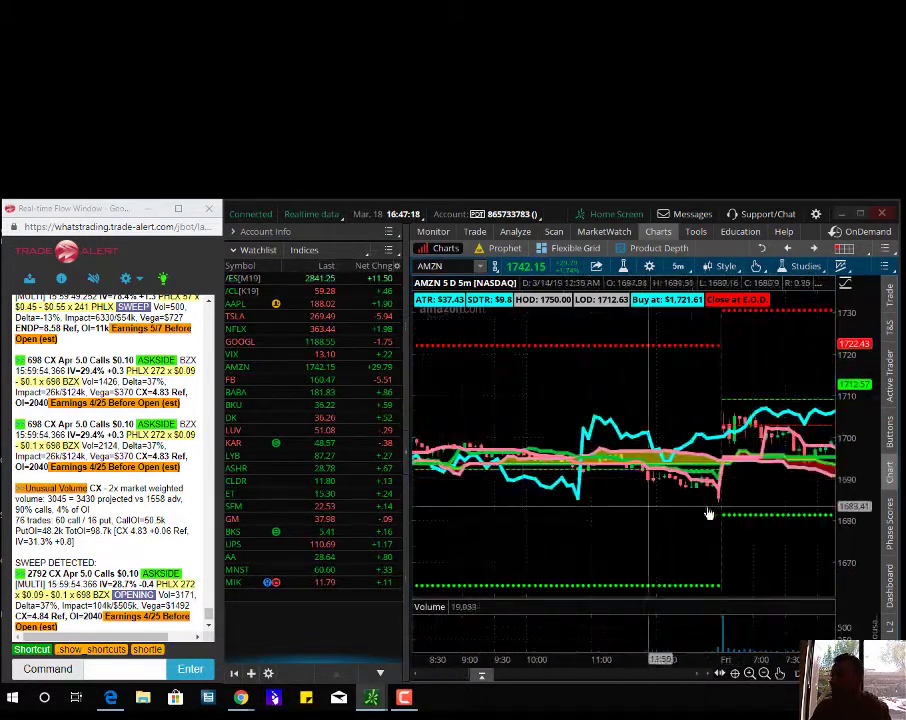
scroll(733, 514, "down", 10)
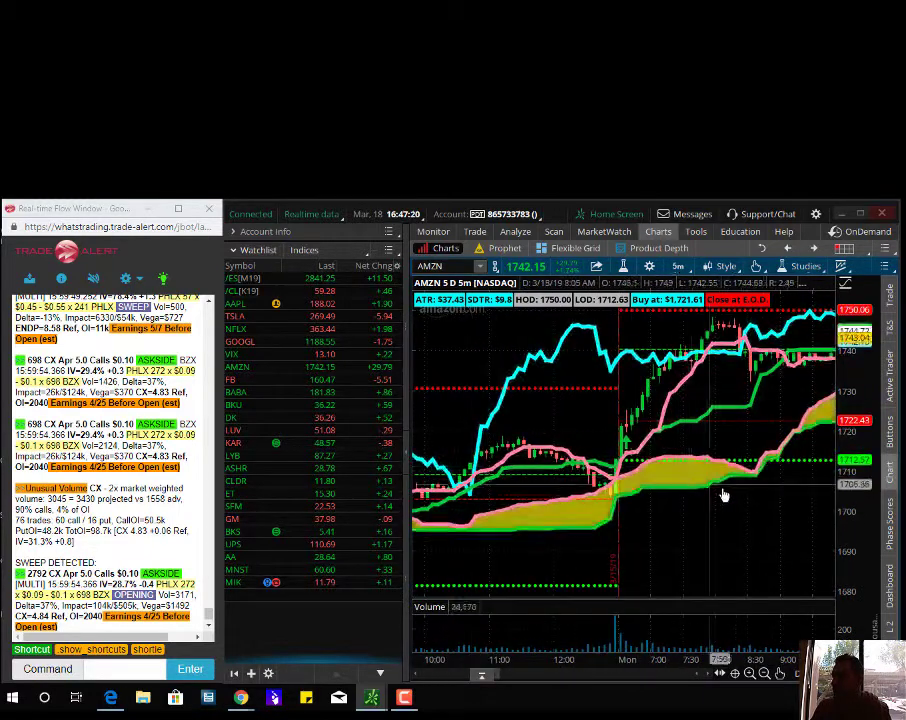
left_click_drag(726, 496, 616, 491)
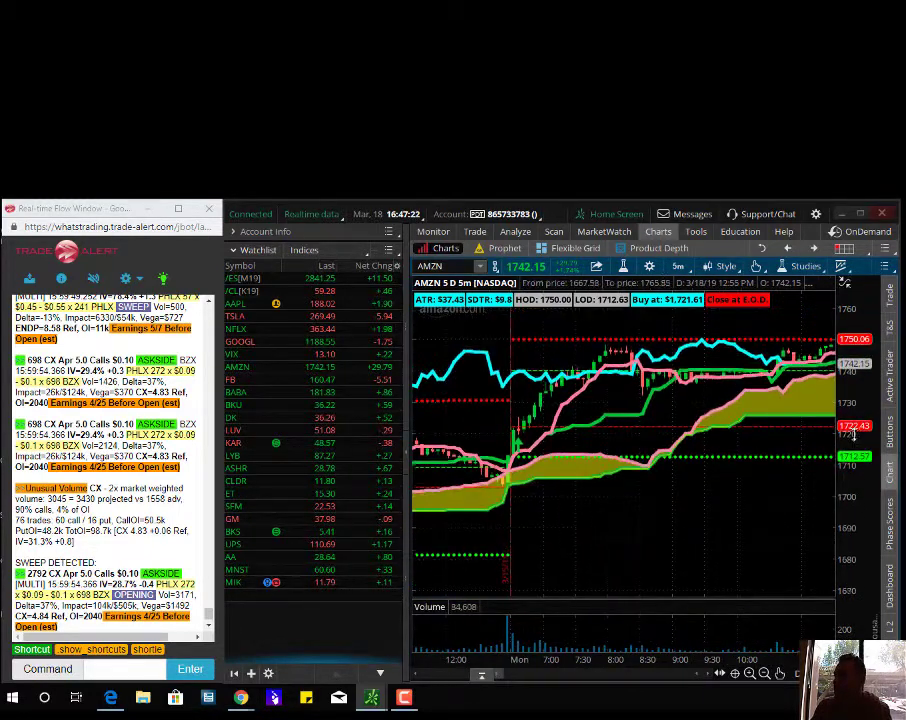
left_click_drag(853, 434, 730, 485)
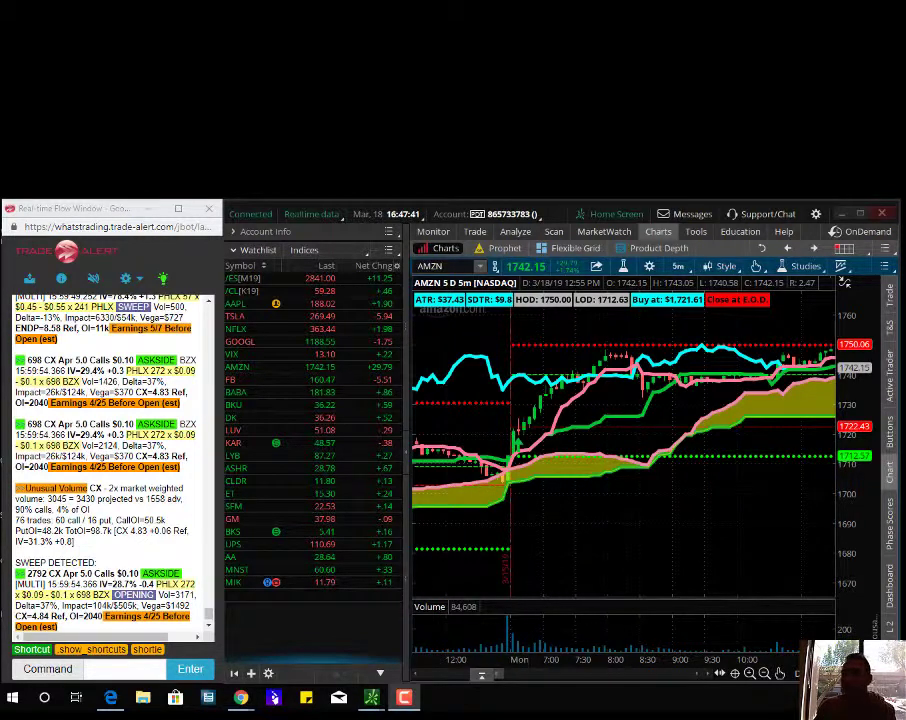
Mark the Buy at and Close at E.O.D. labels, the 5m time frame and the entry candle on the AMZN chart
mouse_move(900, 284)
left_mouse_down()
mouse_move(835, 292)
mouse_move(900, 358)
left_mouse_up()
mouse_move(700, 286)
left_mouse_down()
mouse_move(753, 319)
mouse_move(790, 308)
mouse_move(788, 333)
left_mouse_up()
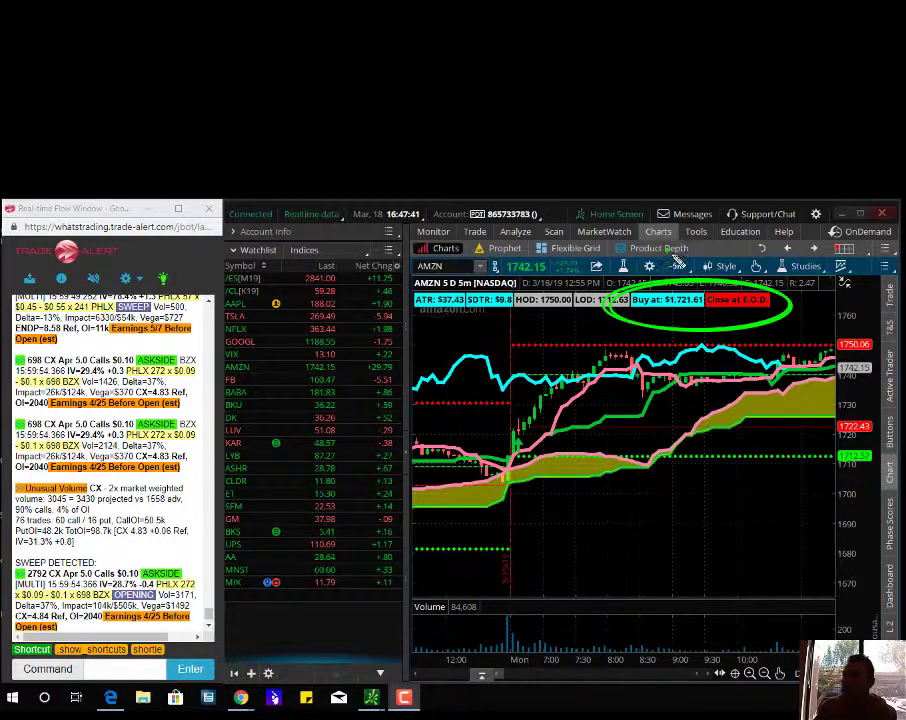
left_click_drag(676, 254, 700, 304)
key("ctrl+z")
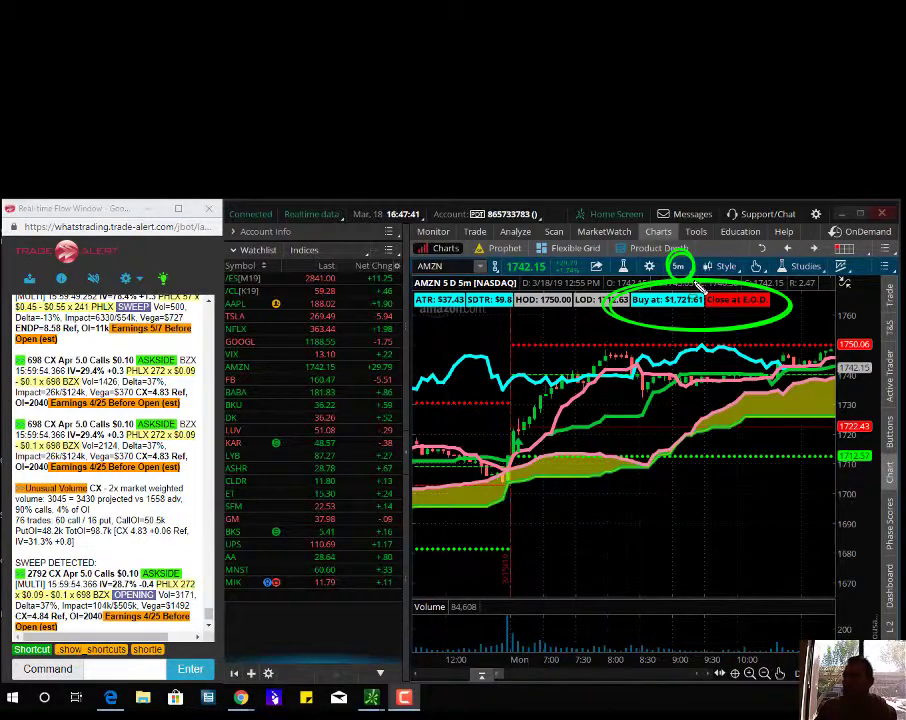
left_click_drag(513, 423, 514, 453)
left_click_drag(855, 411, 850, 412)
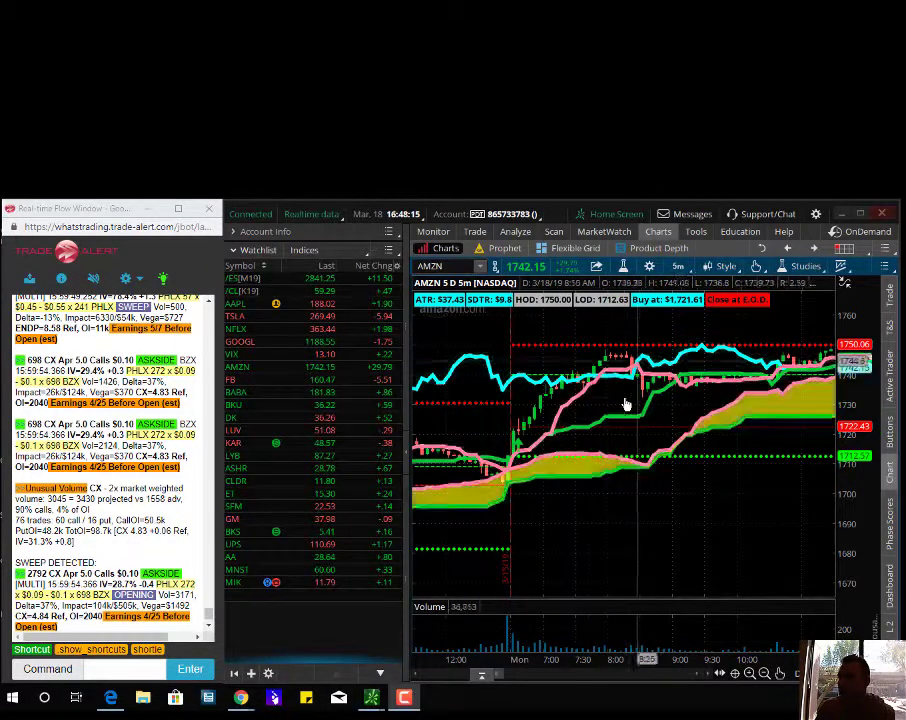
left_click_drag(620, 400, 566, 400)
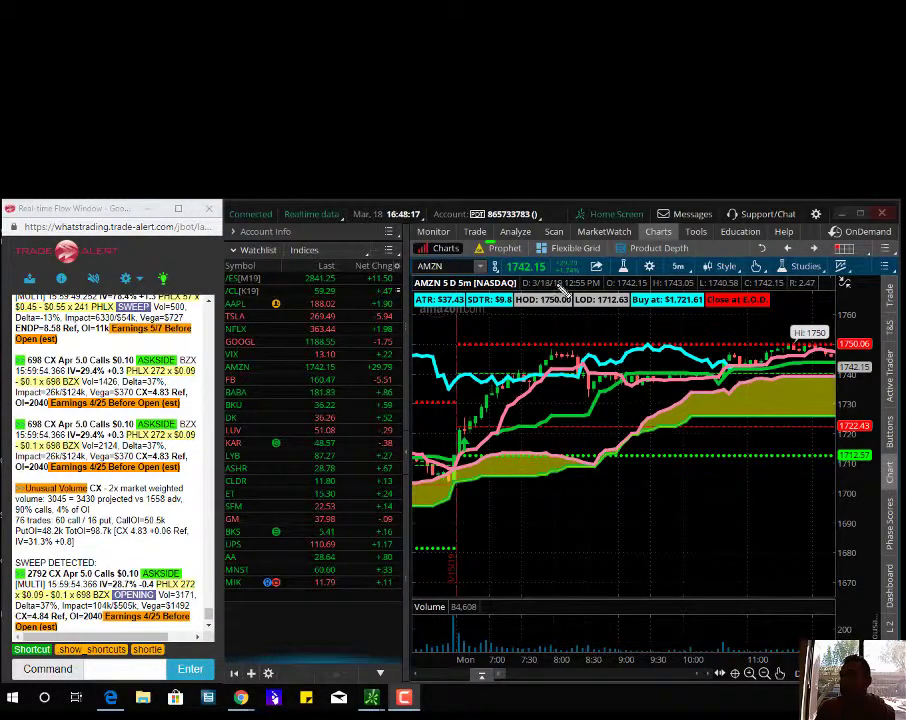
left_click_drag(558, 280, 545, 258)
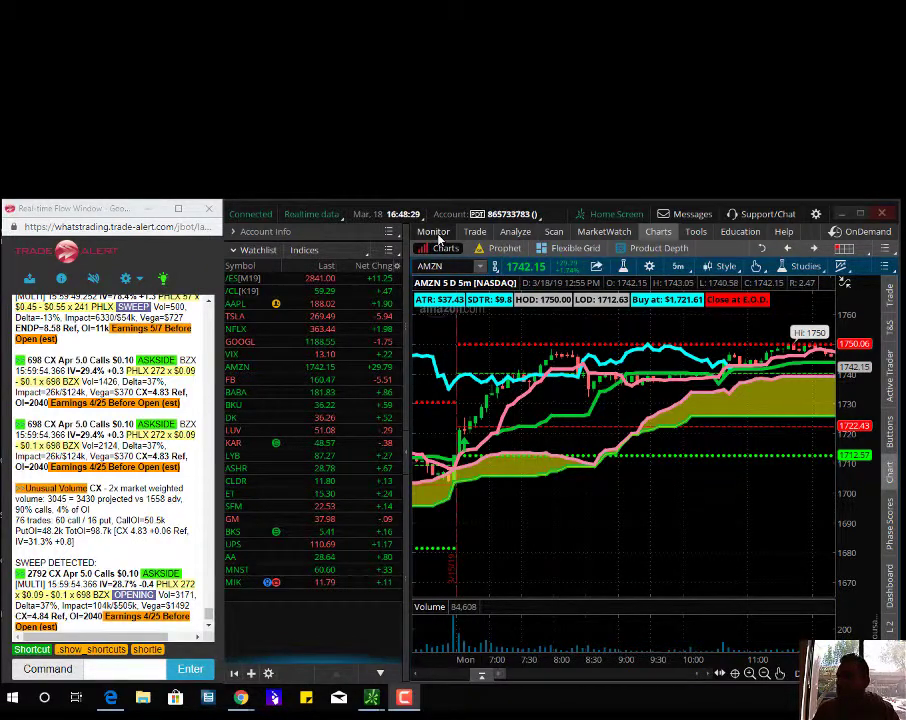
Show today's filled orders in the maximized window sorted by symbol, and circle the AMZN buy and sell prices
left_click(433, 231)
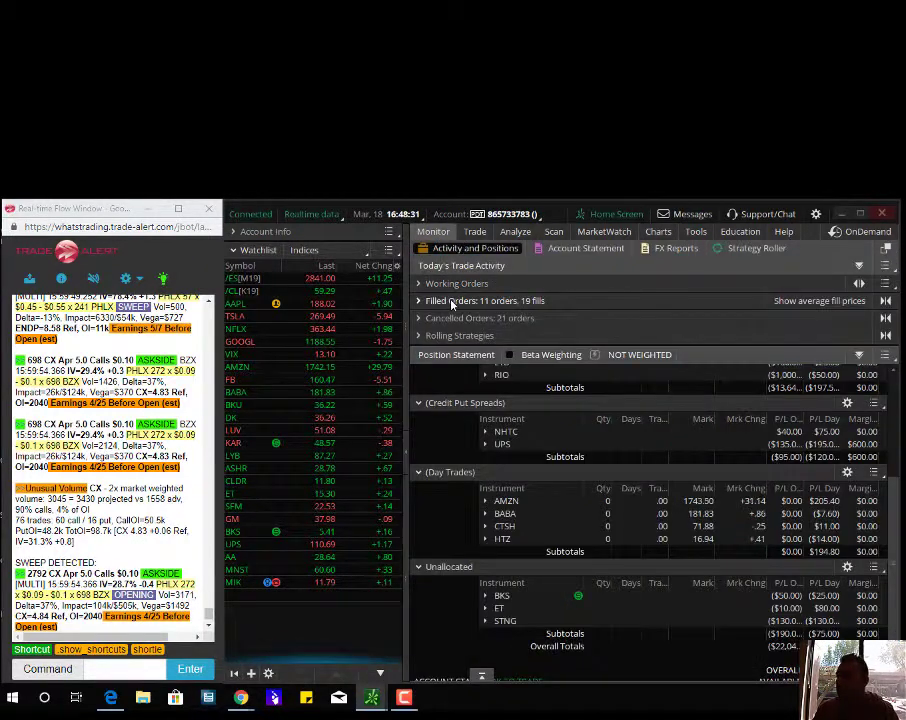
left_click(455, 300)
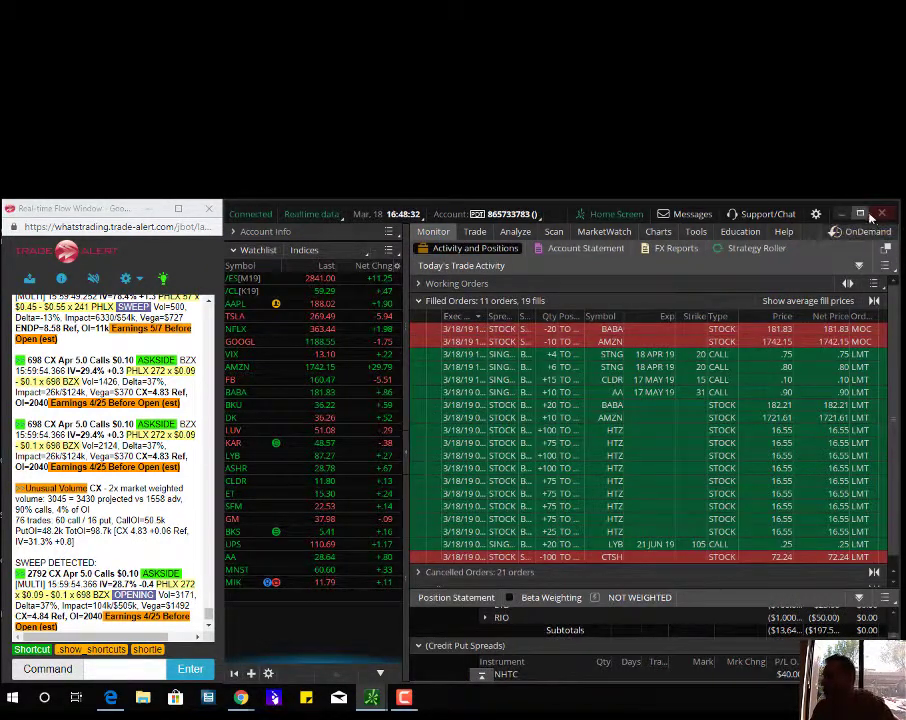
left_click(861, 213)
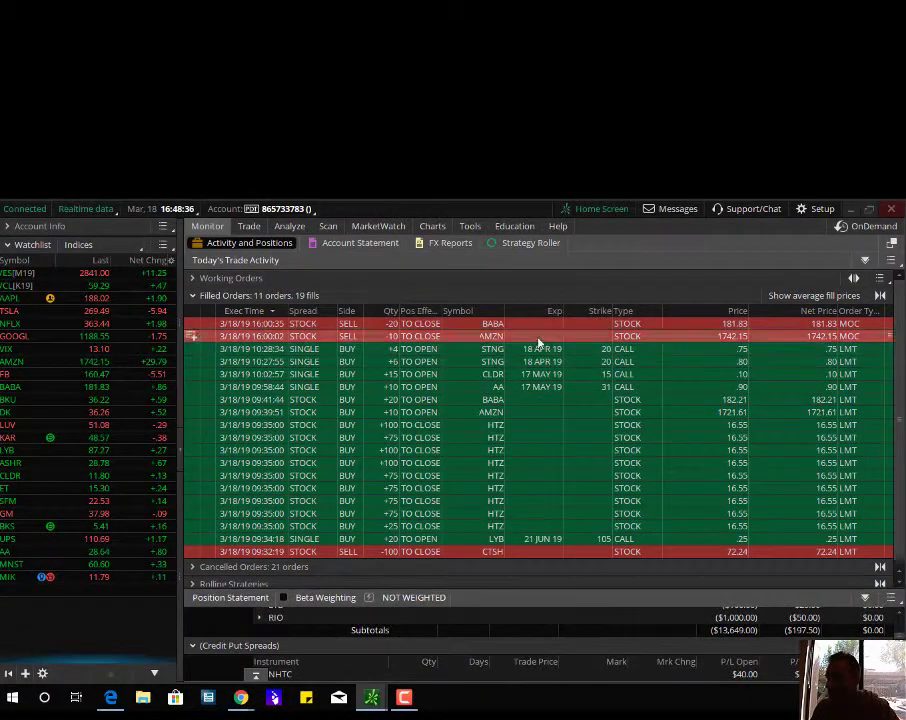
left_click(466, 312)
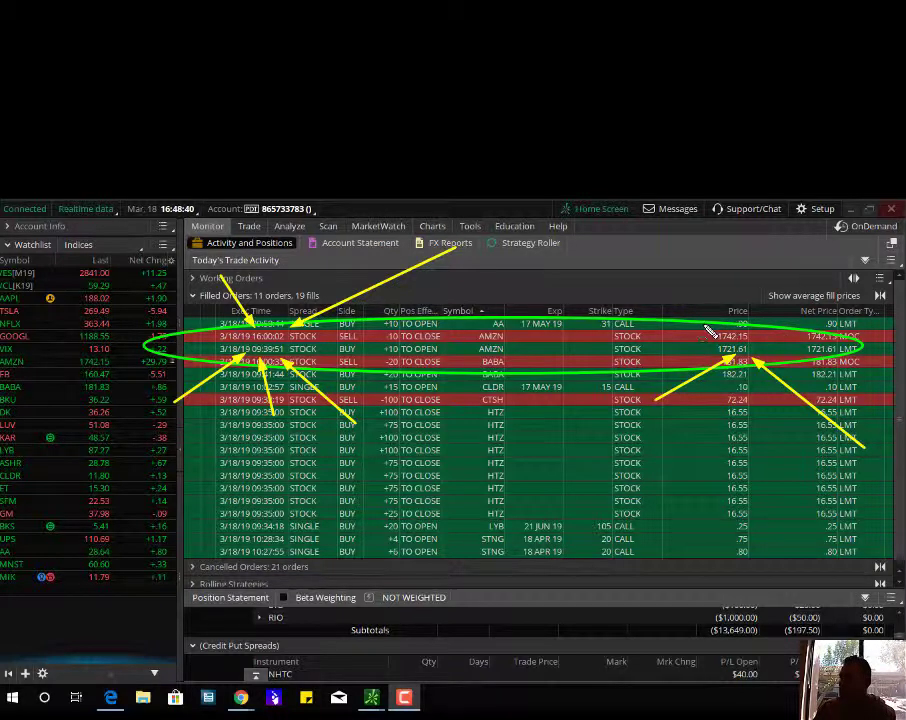
mouse_move(740, 328)
left_mouse_down()
mouse_move(712, 348)
mouse_move(748, 340)
left_mouse_up()
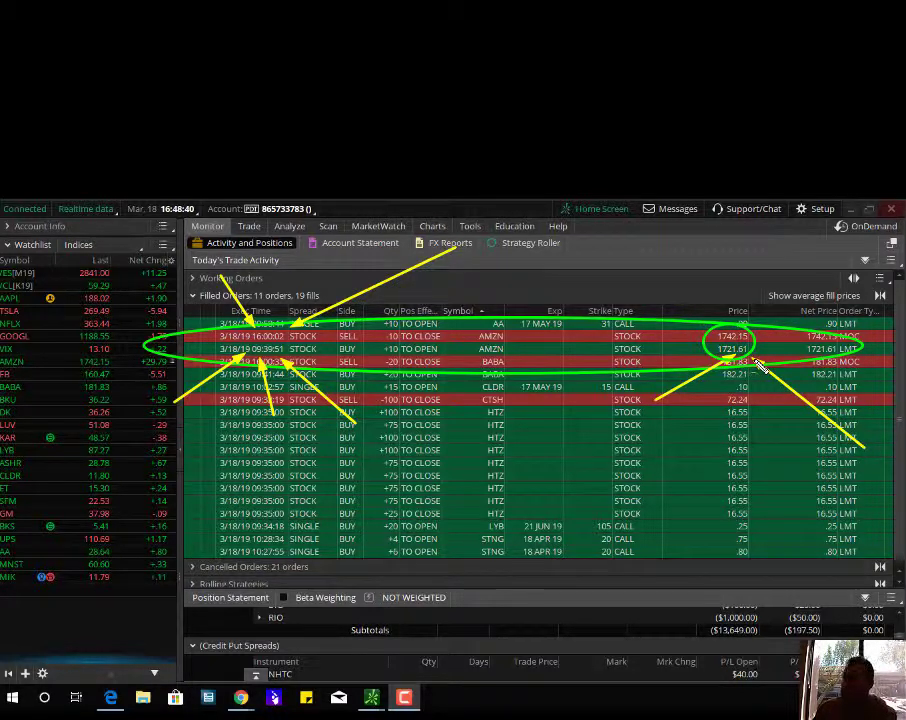